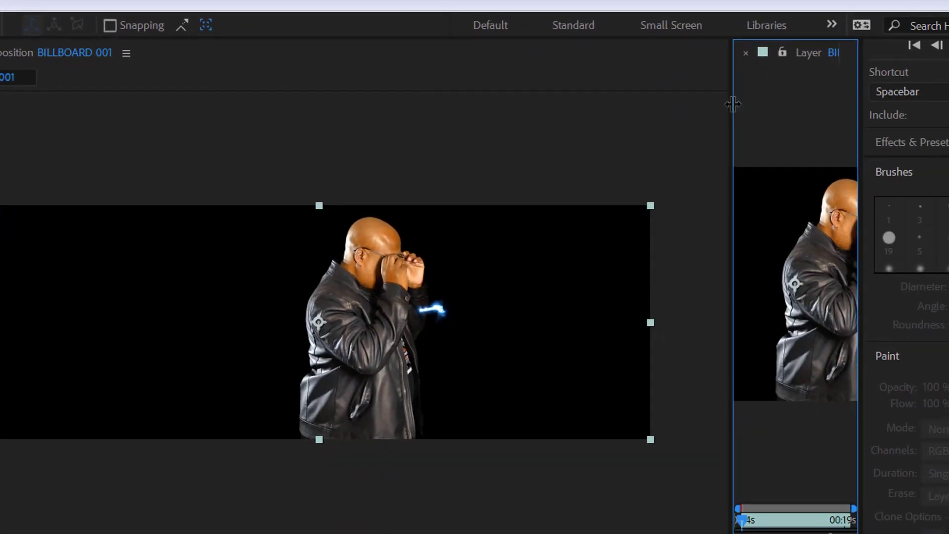
Step: Widen the layer view of BILLBOARD 001.avi and choose the Brush tool with the 9 px hard round brush
{"action": "left_click_drag", "start_coordinate": [734, 104], "coordinate": [258, 109]}
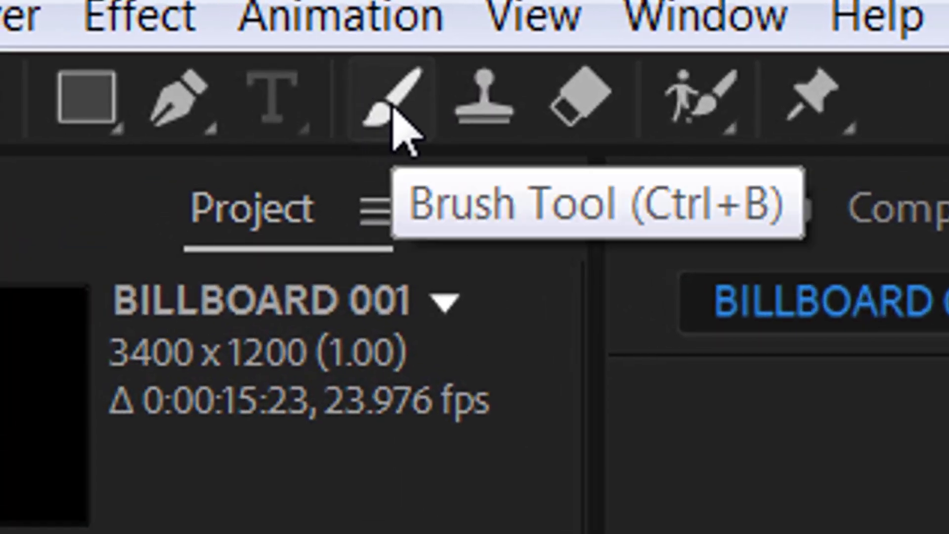
{"action": "left_click", "coordinate": [394, 109]}
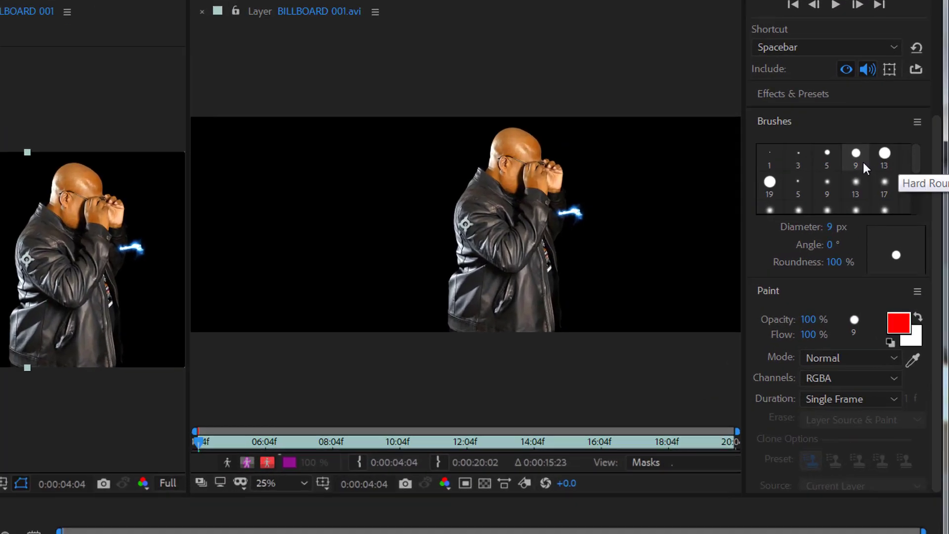
{"action": "left_click", "coordinate": [863, 163]}
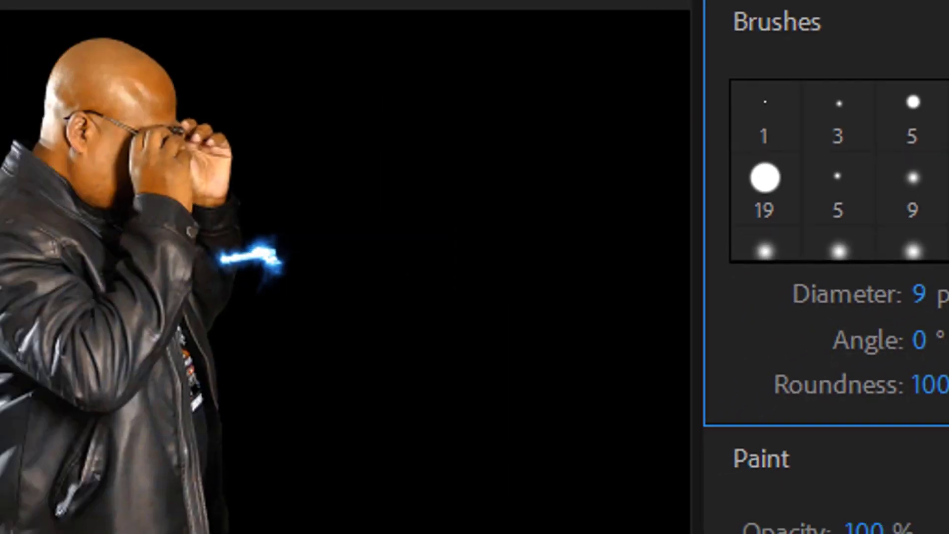
{"action": "scroll", "coordinate": [474, 267], "scroll_direction": "up", "scroll_amount": 5}
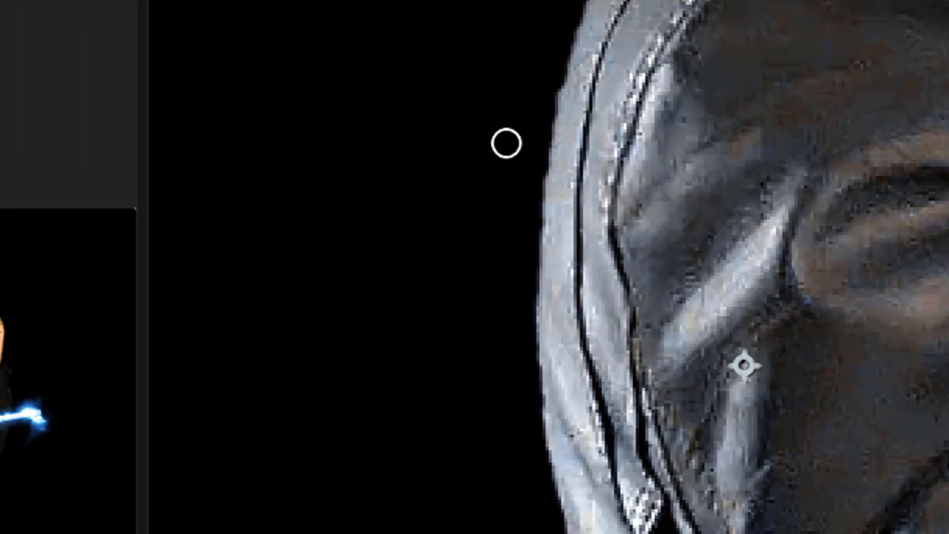
{"action": "left_click", "coordinate": [335, 102]}
{"action": "left_click_drag", "start_coordinate": [495, 215], "coordinate": [492, 496]}
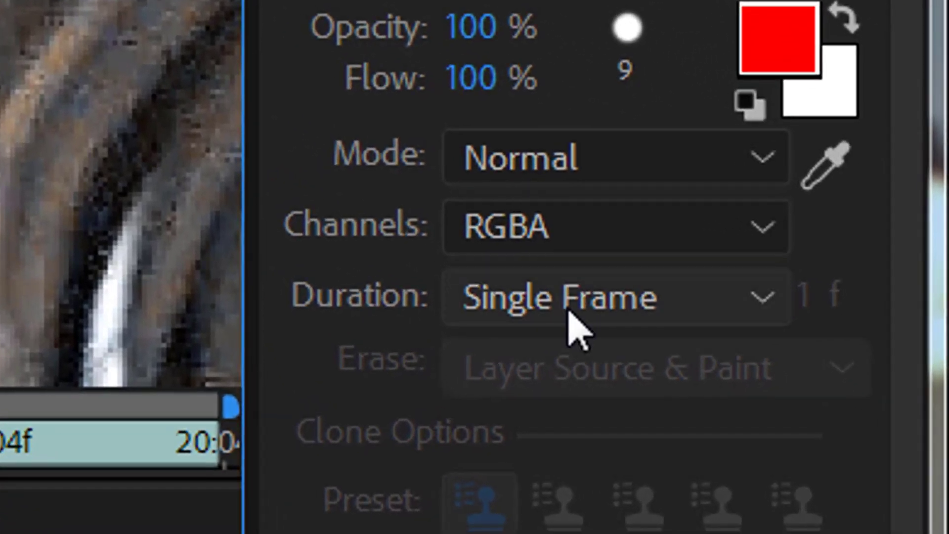
Step: Set the paint stroke duration to Single Frame
{"action": "left_click", "coordinate": [748, 299]}
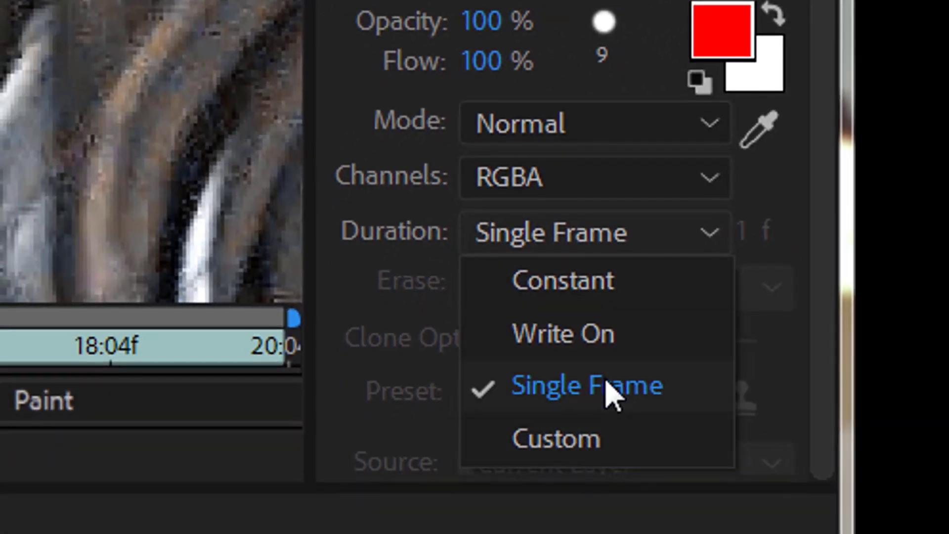
{"action": "left_click", "coordinate": [609, 395]}
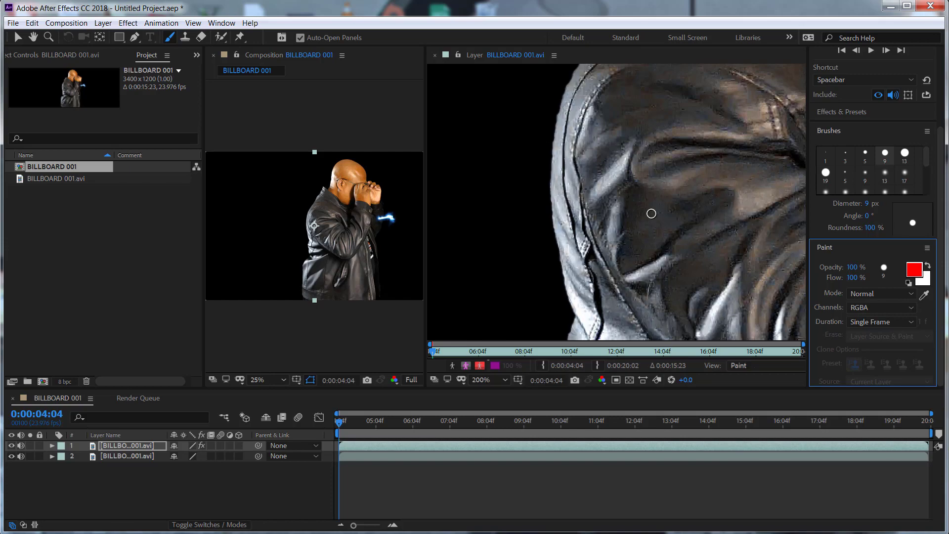
{"action": "scroll", "coordinate": [651, 213], "scroll_direction": "down", "scroll_amount": 4}
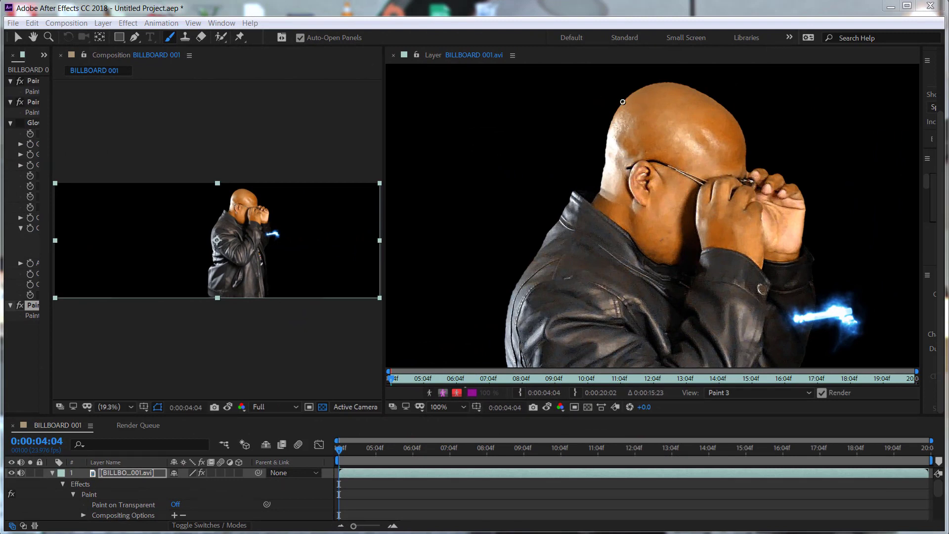
Step: Step forward and back through the clip's first frames one at a time, returning to 0:00:04:04
{"action": "key", "text": "Page_Up"}
{"action": "key", "text": "Page_Down"}
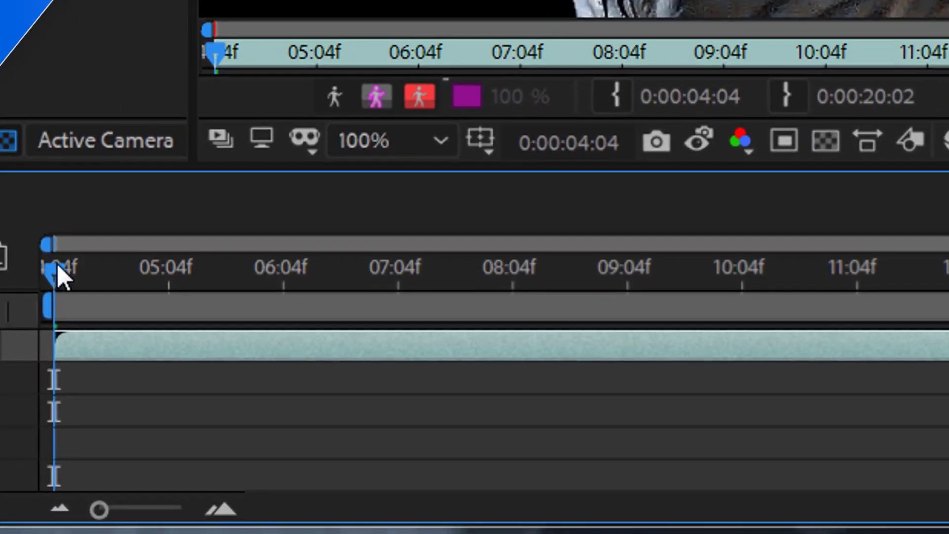
{"action": "key", "text": "Page_Down"}
{"action": "key", "text": "Page_Down"}
{"action": "key", "text": "Page_Down"}
{"action": "key", "text": "Page_Down"}
{"action": "key", "text": "Page_Up"}
{"action": "key", "text": "Page_Up"}
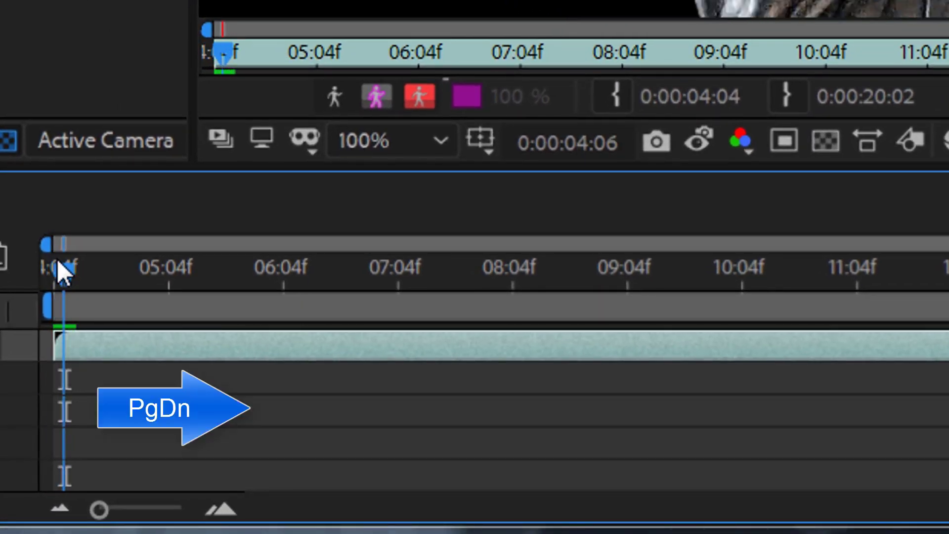
{"action": "key", "text": "Page_Up"}
{"action": "key", "text": "Page_Up"}
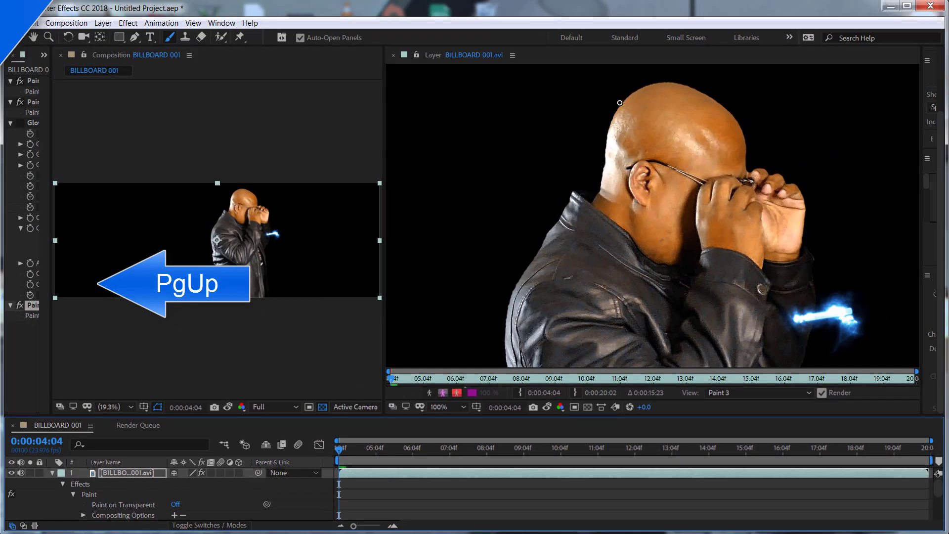
Step: Starting at 0:00:04:04, paint a white ring around the man's head on each successive frame, moving it slightly lower each time
{"action": "left_click", "coordinate": [620, 102]}
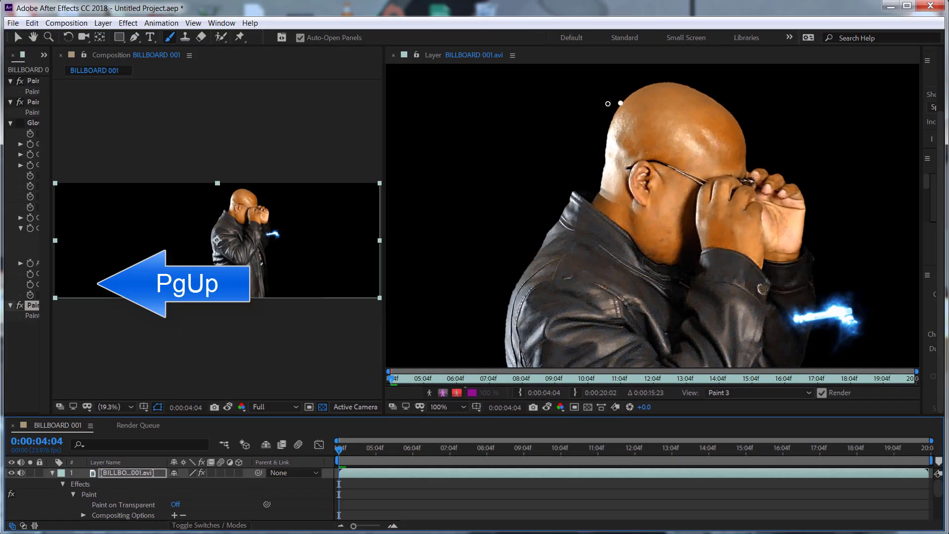
{"action": "mouse_move", "coordinate": [655, 137]}
{"action": "left_mouse_down"}
{"action": "mouse_move", "coordinate": [762, 127]}
{"action": "mouse_move", "coordinate": [735, 103]}
{"action": "left_mouse_up"}
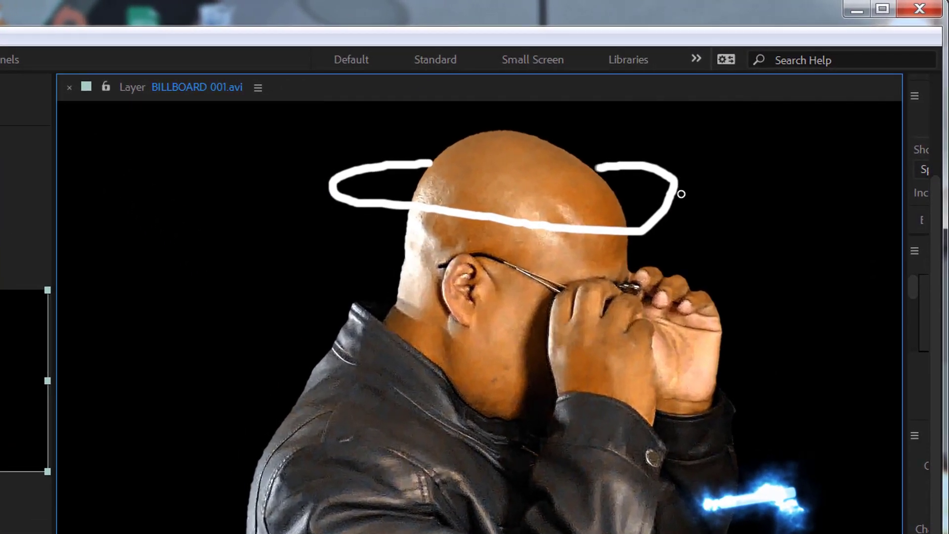
{"action": "key", "text": "Page_Down"}
{"action": "left_click_drag", "start_coordinate": [509, 173], "coordinate": [673, 197]}
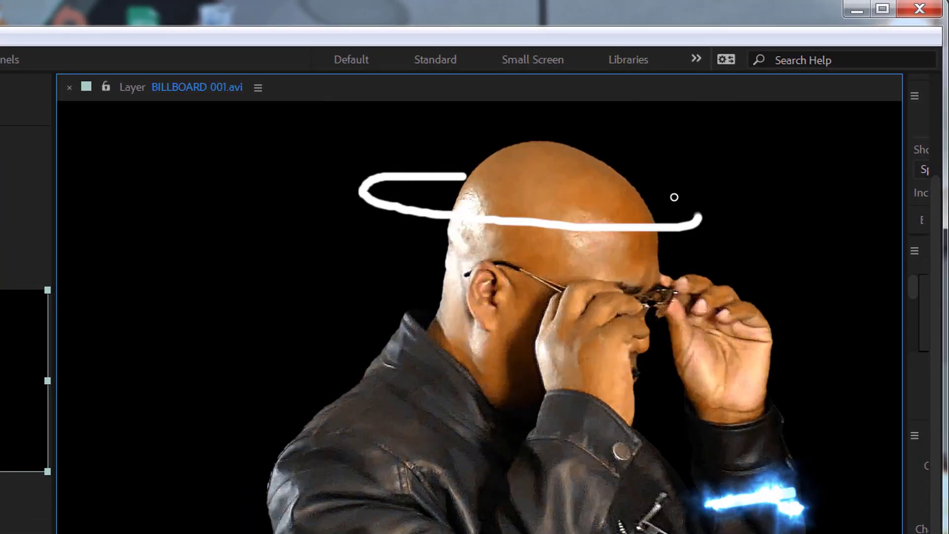
{"action": "key", "text": "Page_Down"}
{"action": "left_click_drag", "start_coordinate": [519, 202], "coordinate": [790, 252]}
{"action": "key", "text": "Page_Down"}
{"action": "left_click_drag", "start_coordinate": [717, 254], "coordinate": [548, 237]}
{"action": "key", "text": "Page_Down"}
{"action": "left_click_drag", "start_coordinate": [593, 272], "coordinate": [698, 290]}
Step: Continue frame by frame, painting the white ring lower from the man's neck down around his shoulders and upper body
{"action": "key", "text": "Page_Down"}
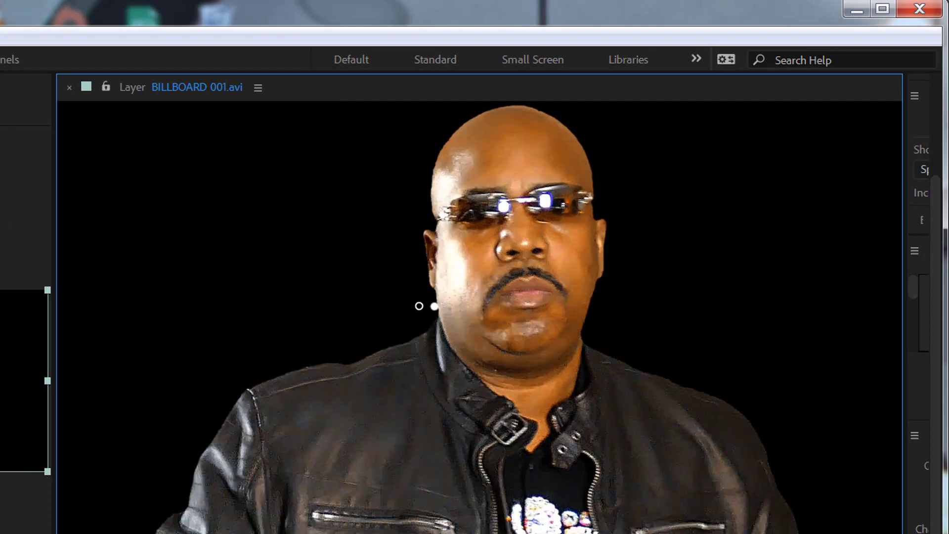
{"action": "key", "text": "Page_Down"}
{"action": "left_click_drag", "start_coordinate": [421, 303], "coordinate": [445, 311]}
{"action": "key", "text": "Page_Down"}
{"action": "left_click_drag", "start_coordinate": [279, 359], "coordinate": [563, 370]}
{"action": "key", "text": "Page_Down"}
{"action": "left_click_drag", "start_coordinate": [201, 386], "coordinate": [106, 406]}
{"action": "key", "text": "Page_Down"}
{"action": "left_click_drag", "start_coordinate": [313, 254], "coordinate": [731, 254]}
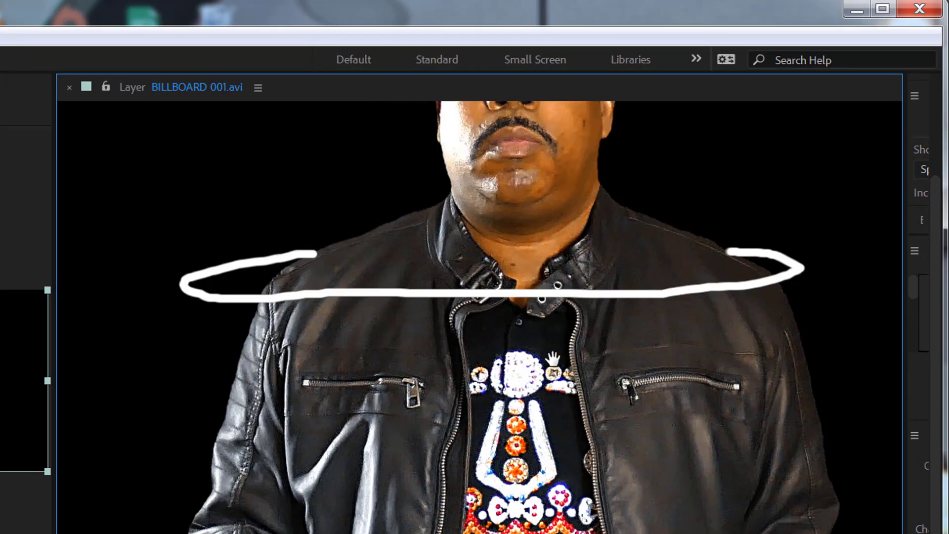
{"action": "key", "text": "Page_Down"}
{"action": "left_click_drag", "start_coordinate": [254, 289], "coordinate": [140, 303]}
{"action": "key", "text": "Page_Down"}
{"action": "left_click_drag", "start_coordinate": [227, 336], "coordinate": [158, 352]}
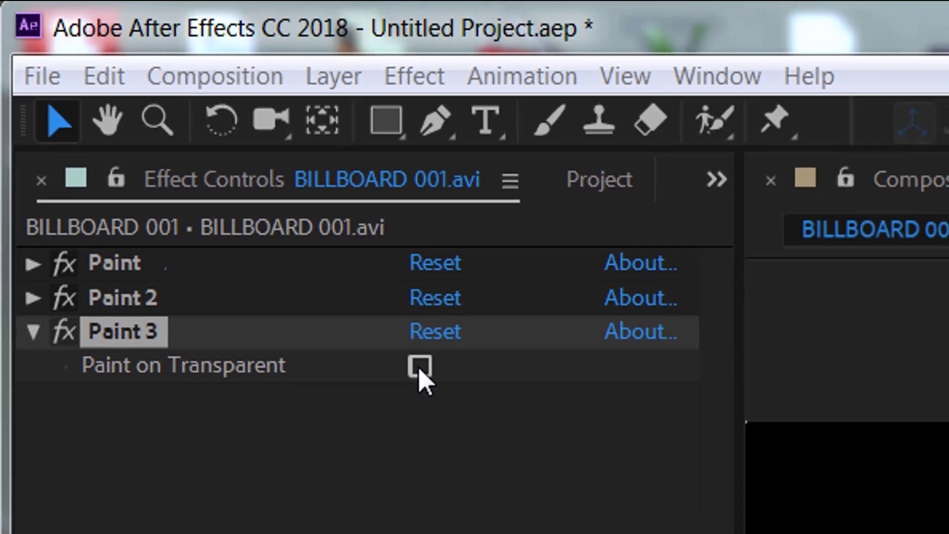
Step: Enable Paint on Transparent for Paint 3 and apply a Glow effect to the painted layer
{"action": "left_click", "coordinate": [459, 399]}
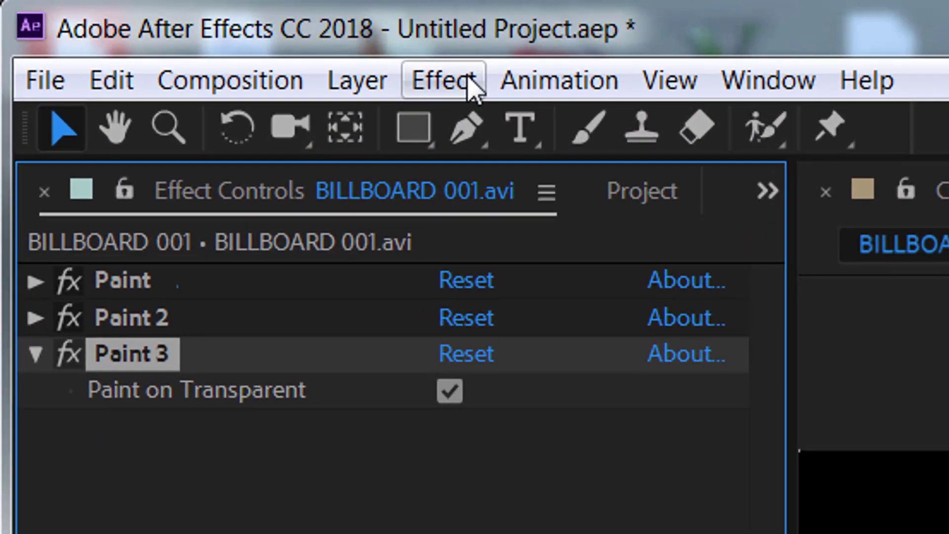
{"action": "left_click", "coordinate": [98, 17]}
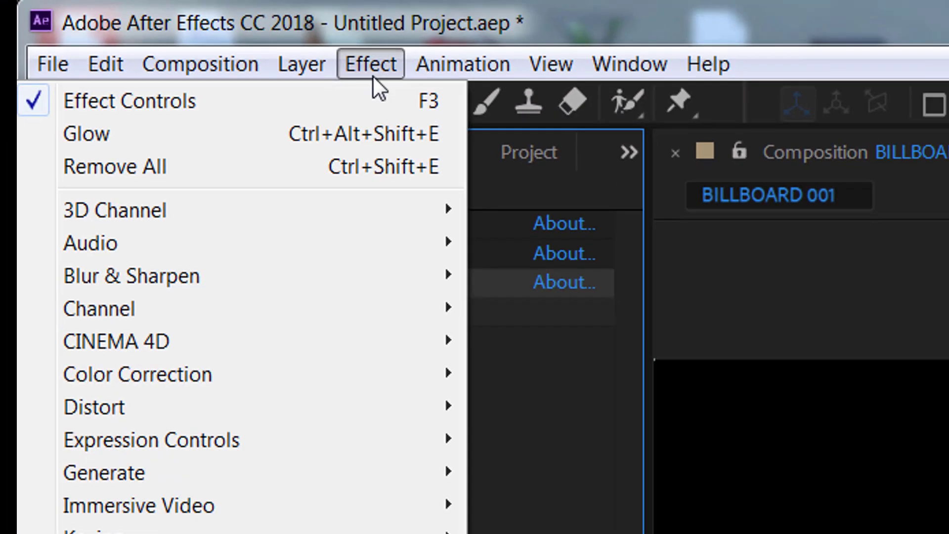
{"action": "mouse_move", "coordinate": [102, 408]}
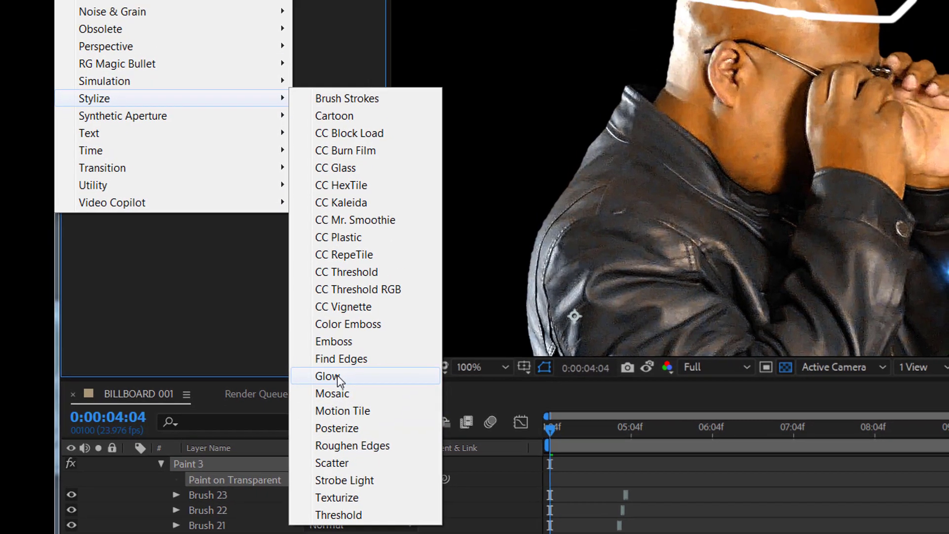
{"action": "left_click", "coordinate": [336, 357]}
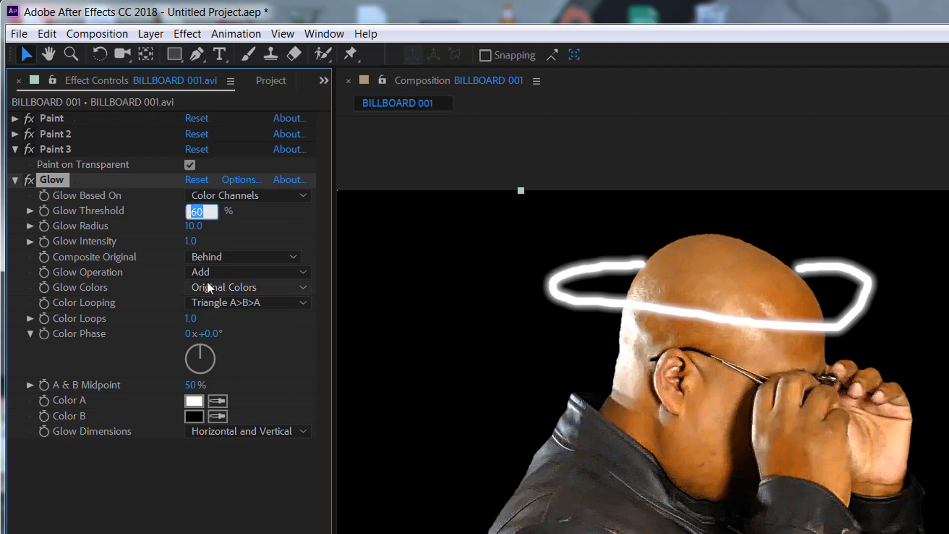
Step: Set Glow Colors to A & B Colors and Glow Threshold to 17%
{"action": "left_click", "coordinate": [239, 287]}
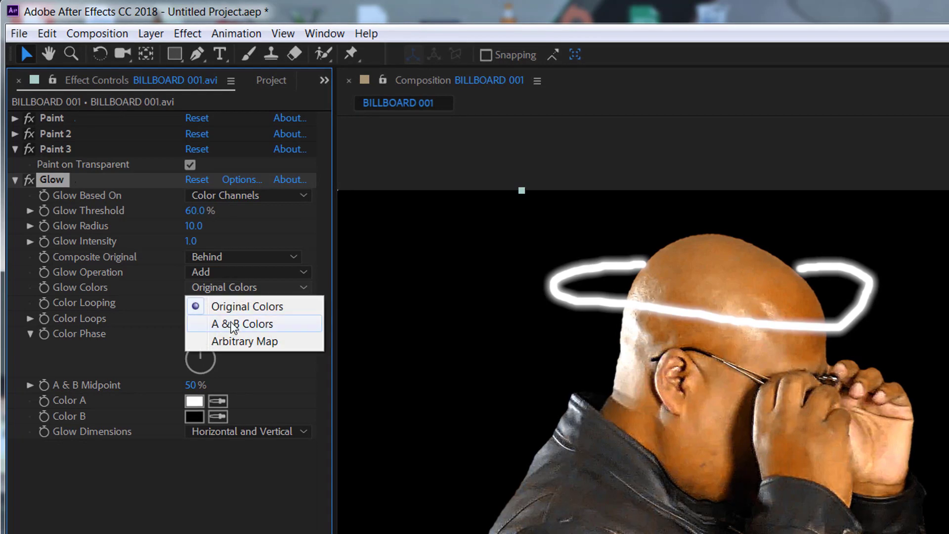
{"action": "left_click", "coordinate": [241, 322]}
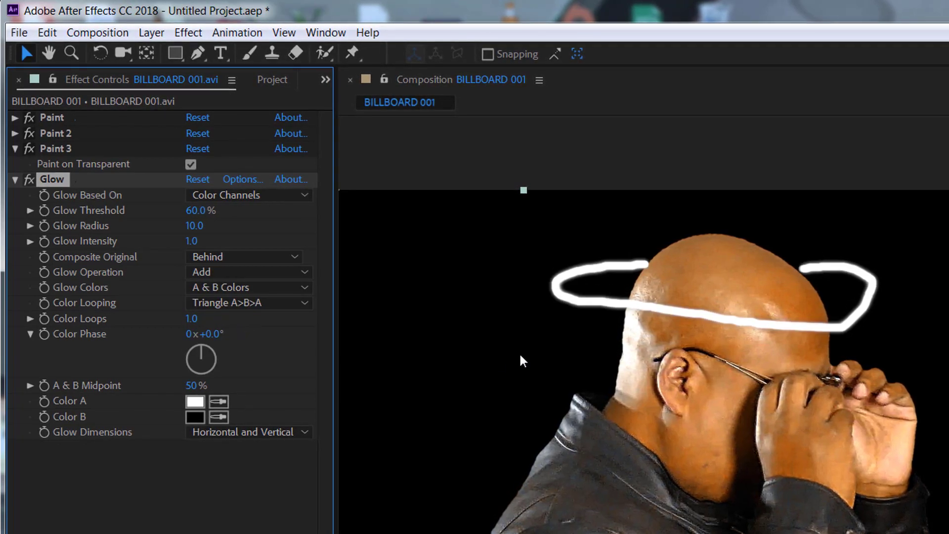
{"action": "left_click", "coordinate": [201, 213]}
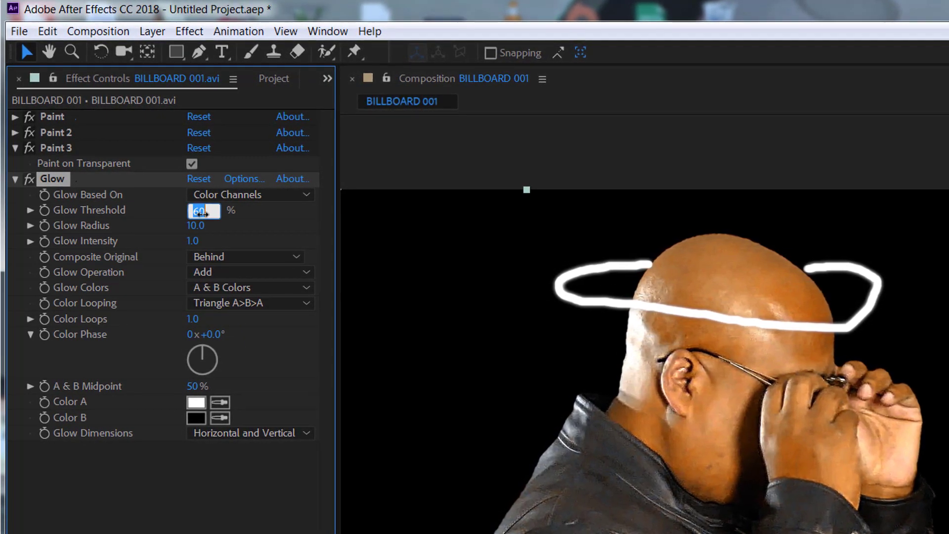
{"action": "type", "text": "17"}
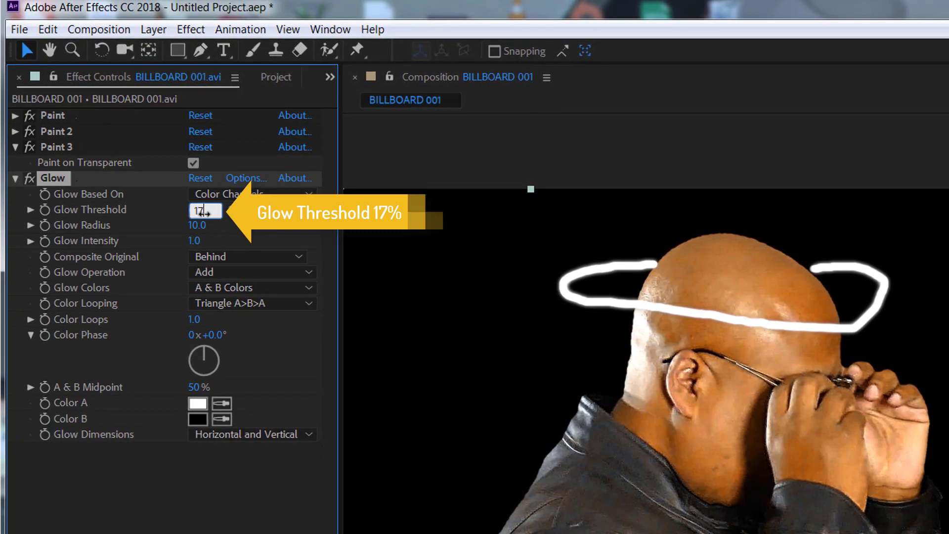
{"action": "key", "text": "Return"}
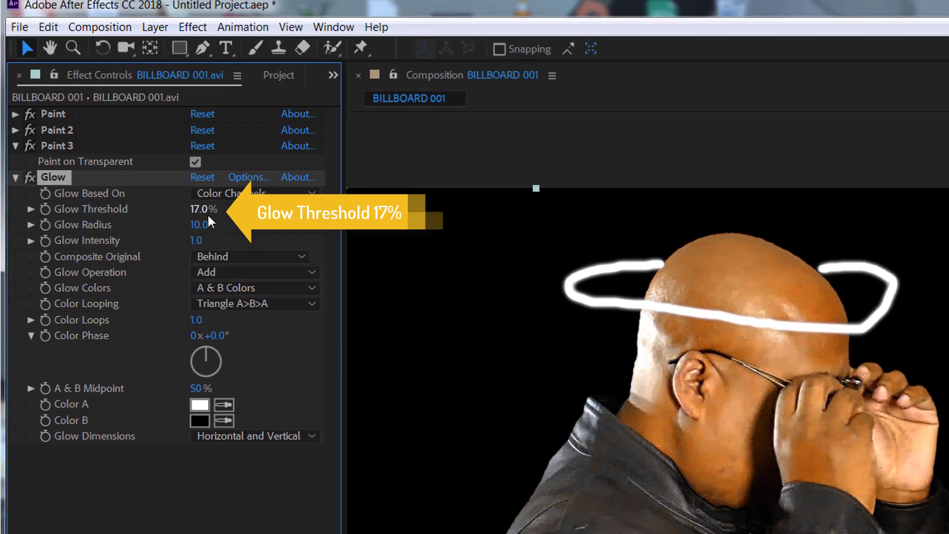
Step: Set Glow Radius to 29 and Glow Intensity to 2.8
{"action": "left_click", "coordinate": [201, 223]}
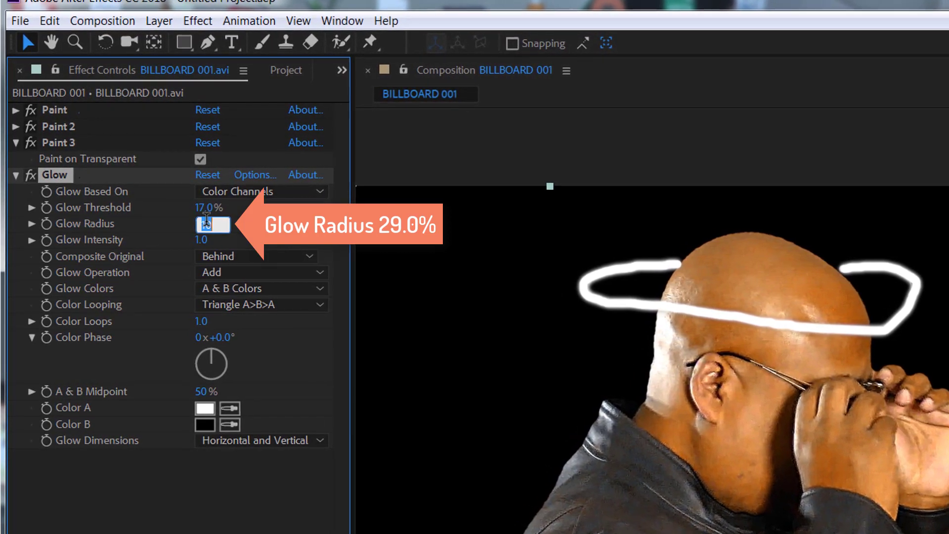
{"action": "type", "text": "29"}
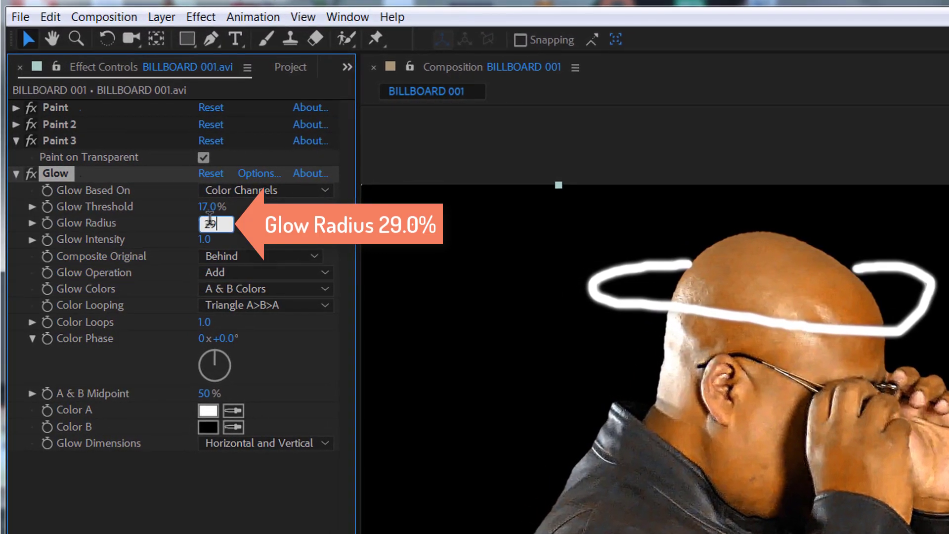
{"action": "key", "text": "Return"}
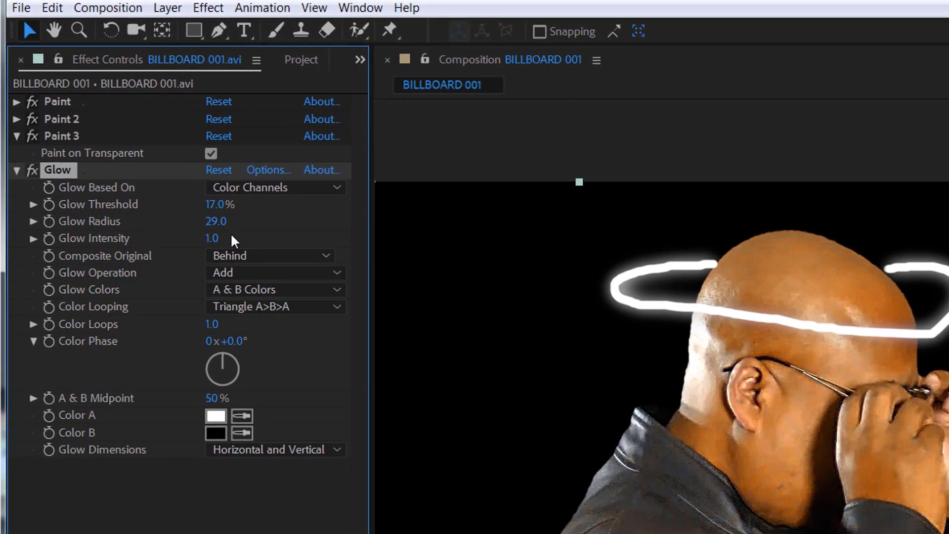
{"action": "left_click", "coordinate": [211, 238]}
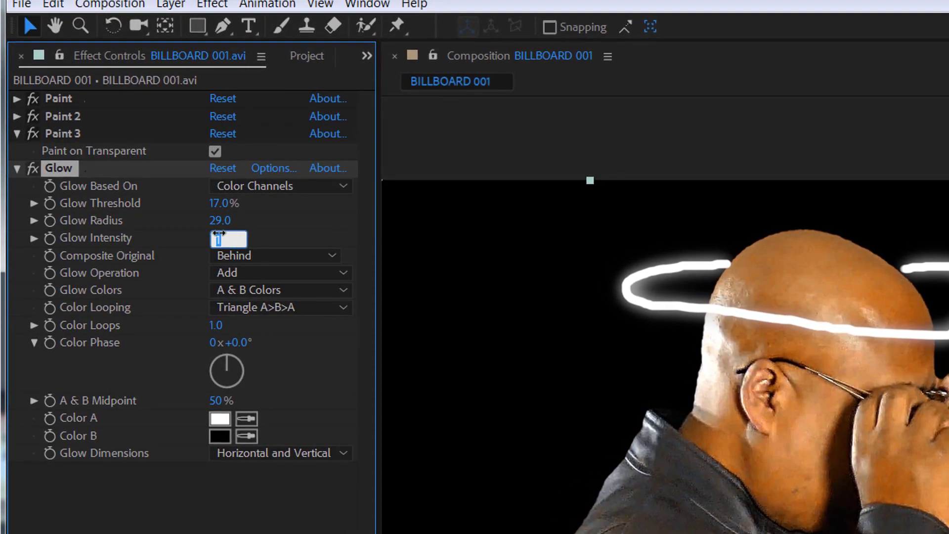
{"action": "type", "text": "2"}
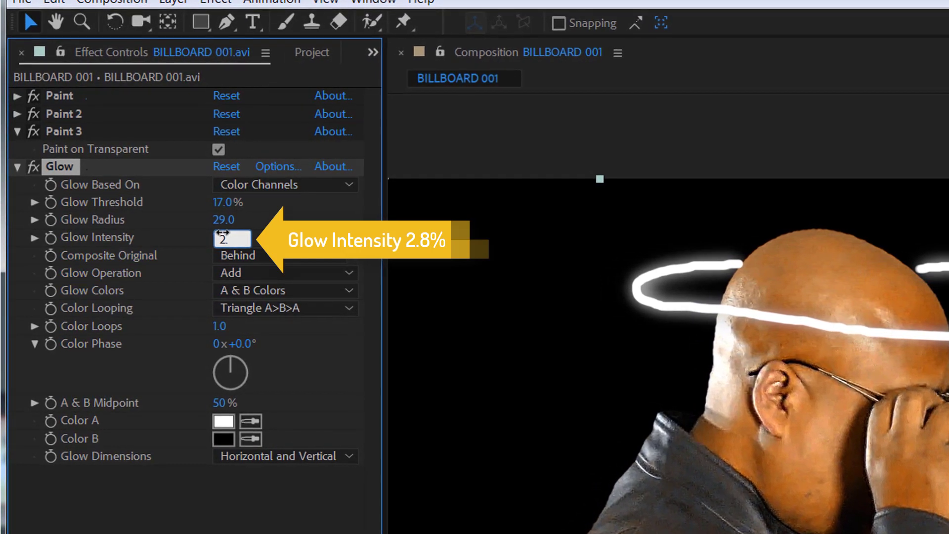
{"action": "type", "text": ".8"}
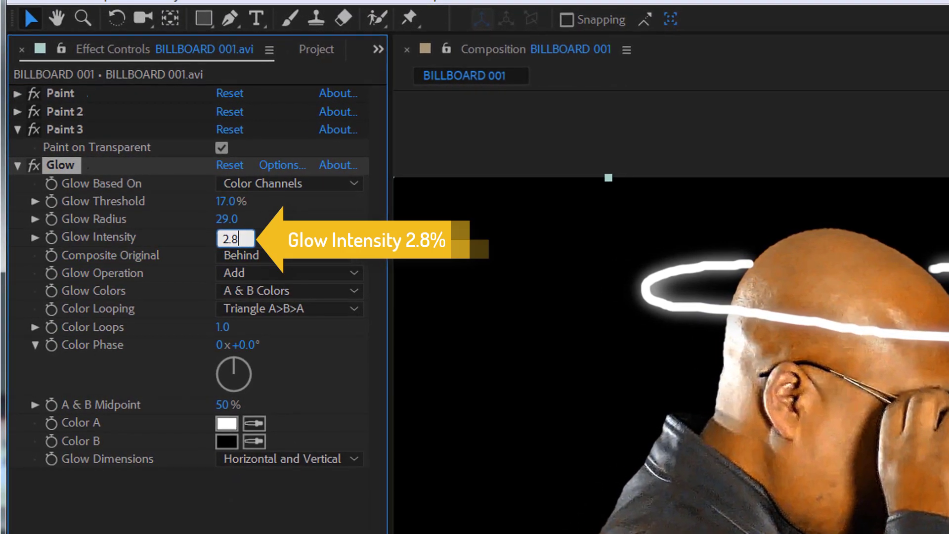
{"action": "key", "text": "Return"}
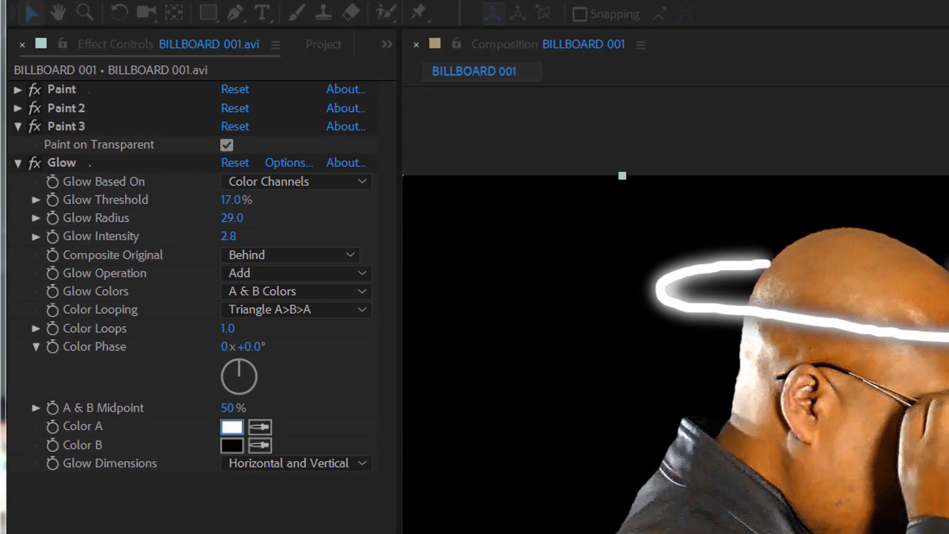
Step: Set the glow's Color A to yellow and Color B to green
{"action": "key", "text": "Return"}
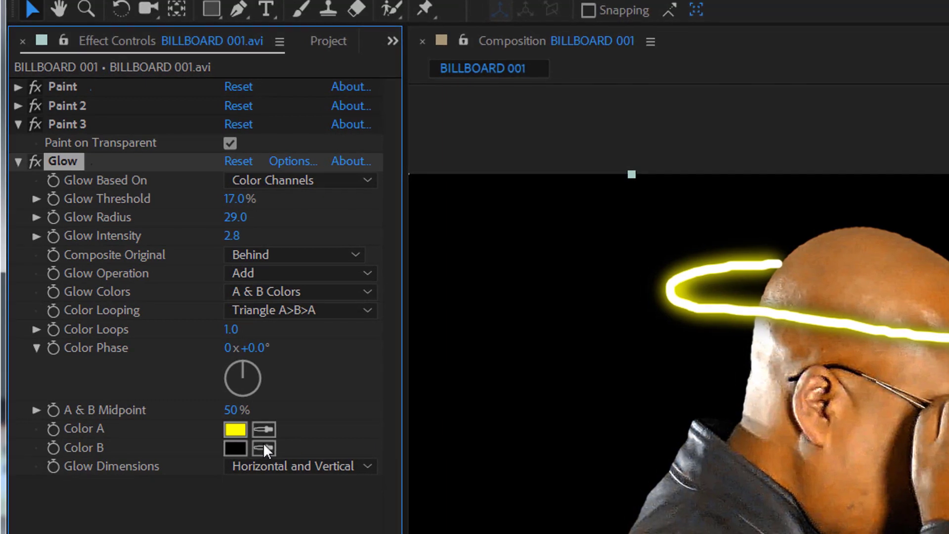
{"action": "left_click", "coordinate": [237, 448]}
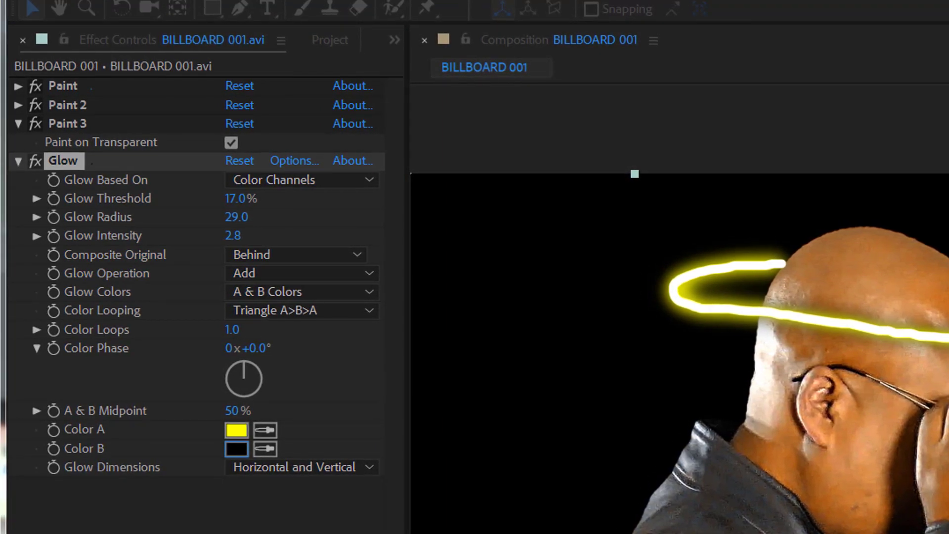
{"action": "key", "text": "Return"}
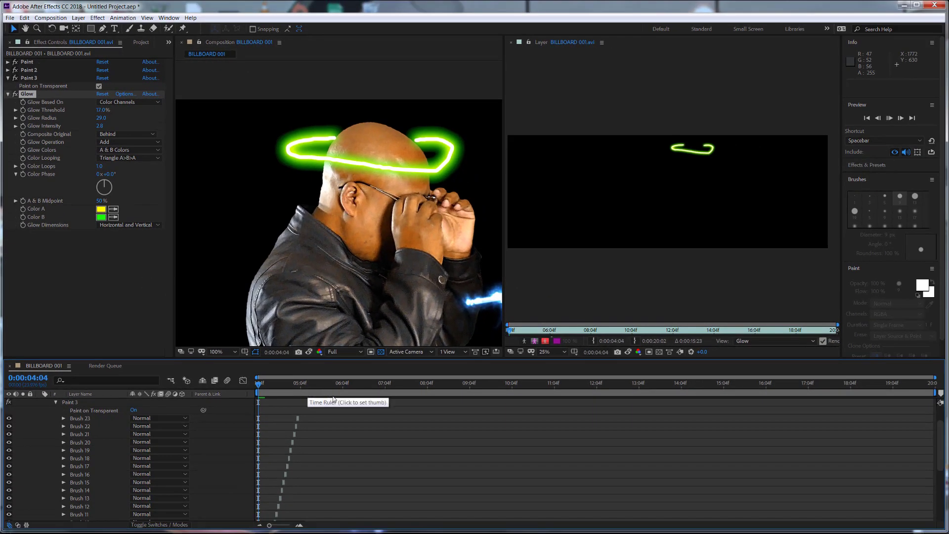
Step: Play back the animation from 0:00:04:04 to review the glowing ring's movement around the man
{"action": "key", "text": "space"}
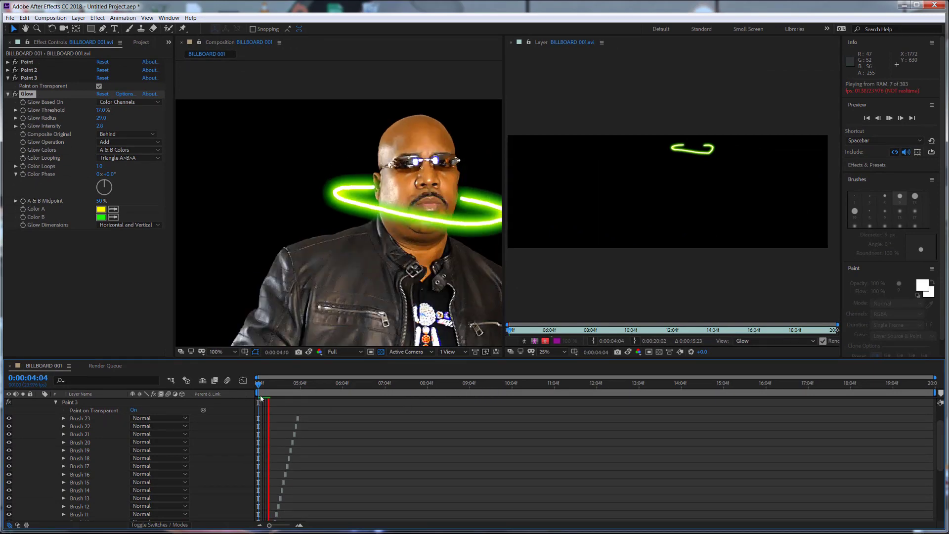
{"action": "key", "text": "space"}
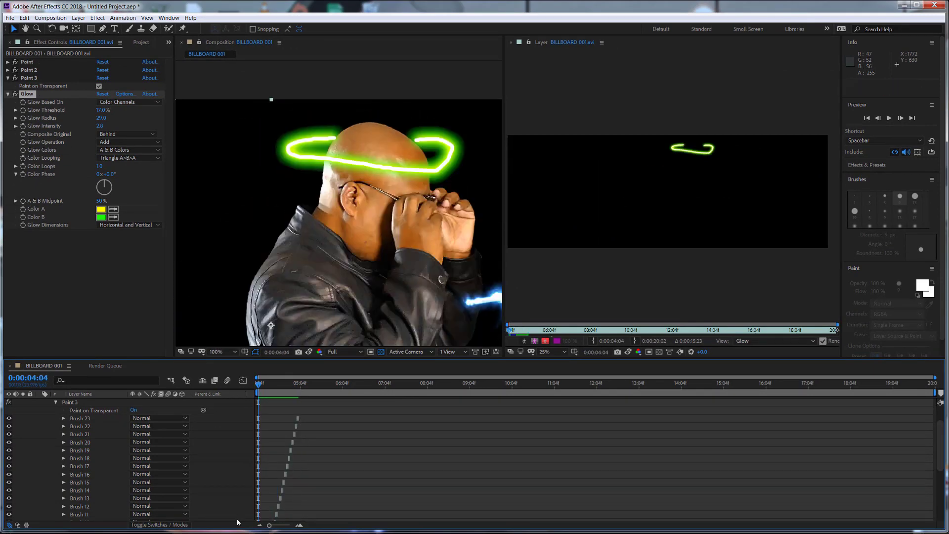
{"action": "key", "text": "space"}
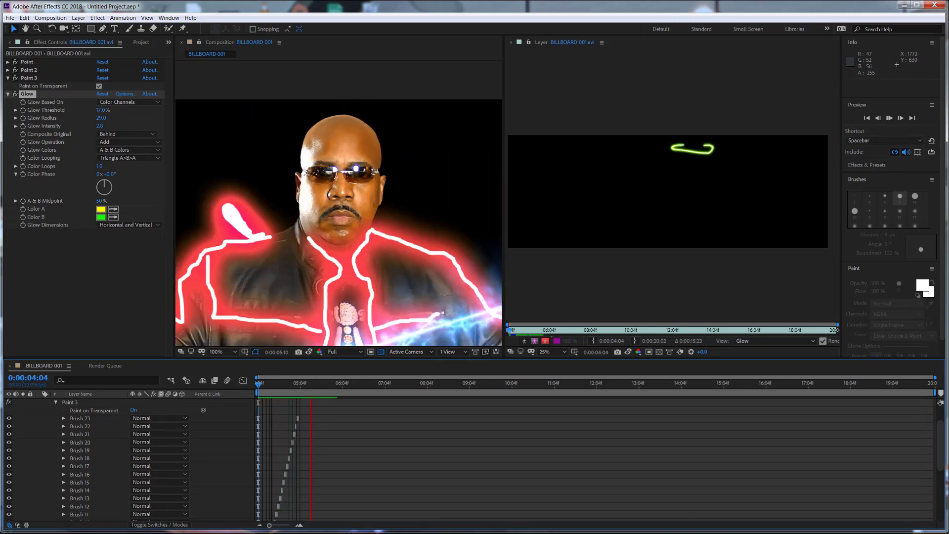
{"action": "key", "text": "space"}
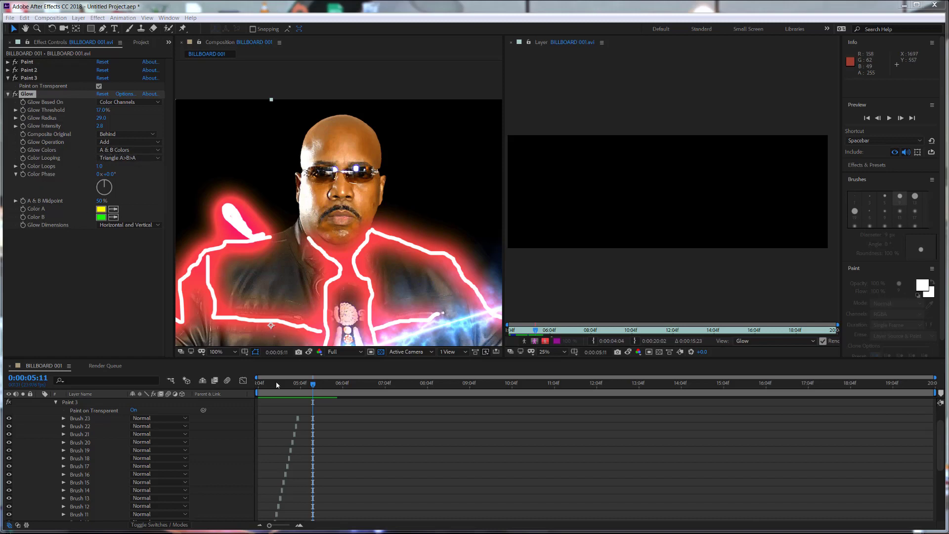
{"action": "key", "text": "space"}
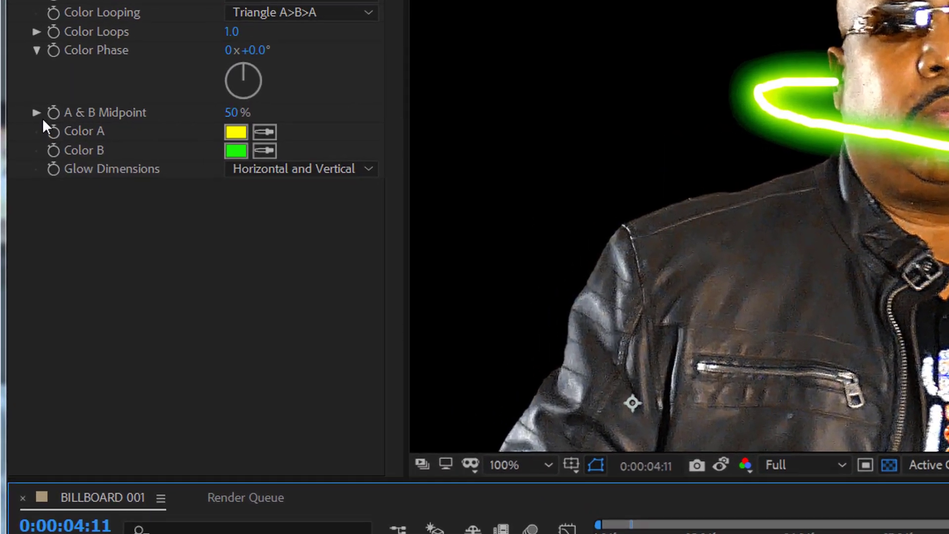
Step: Set the glow's A & B Midpoint to 73%
{"action": "left_click", "coordinate": [23, 167]}
{"action": "left_click", "coordinate": [36, 113]}
{"action": "left_click_drag", "start_coordinate": [223, 151], "coordinate": [280, 149]}
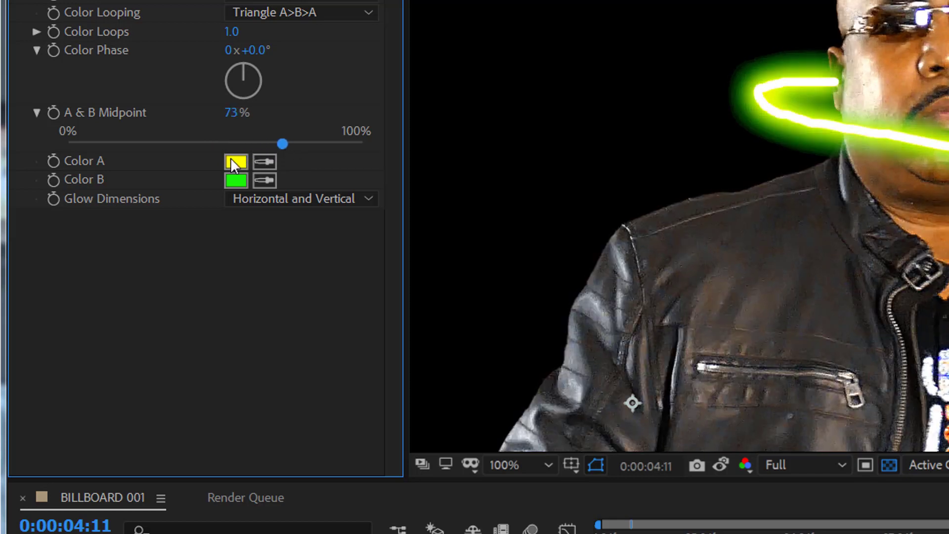
Step: Change the glow's Color A to magenta FF00D6 and Color B to red F50909
{"action": "left_click", "coordinate": [237, 161]}
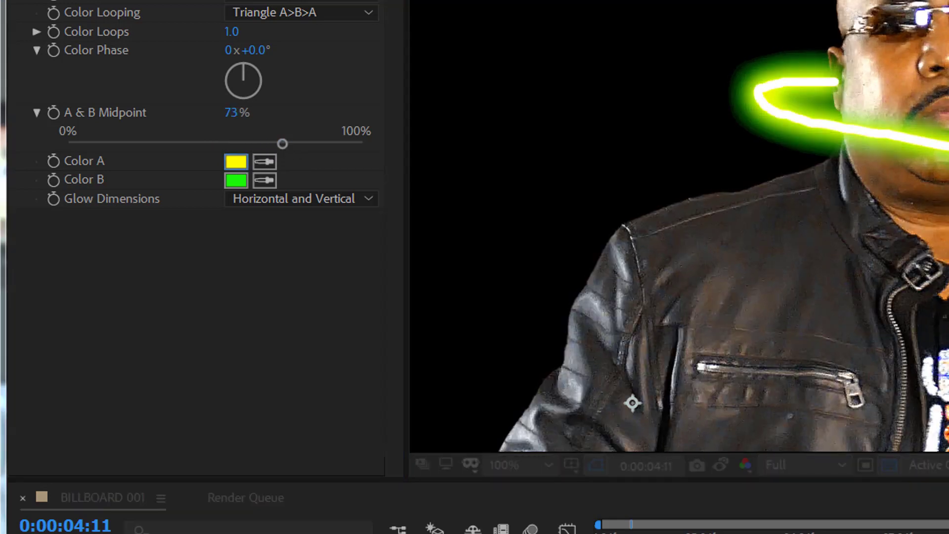
{"action": "left_click_drag", "start_coordinate": [608, 264], "coordinate": [608, 180]}
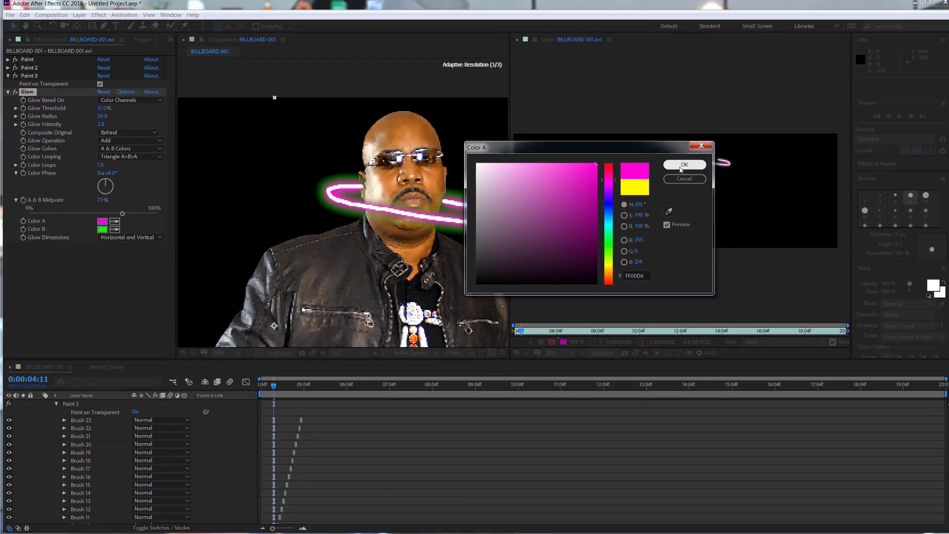
{"action": "left_click", "coordinate": [681, 168]}
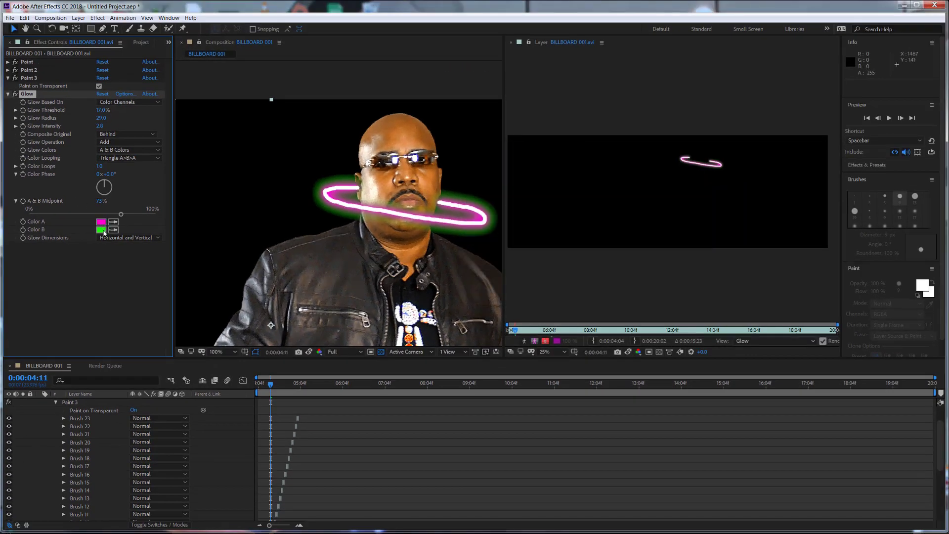
{"action": "left_click", "coordinate": [101, 229]}
{"action": "left_click", "coordinate": [602, 168]}
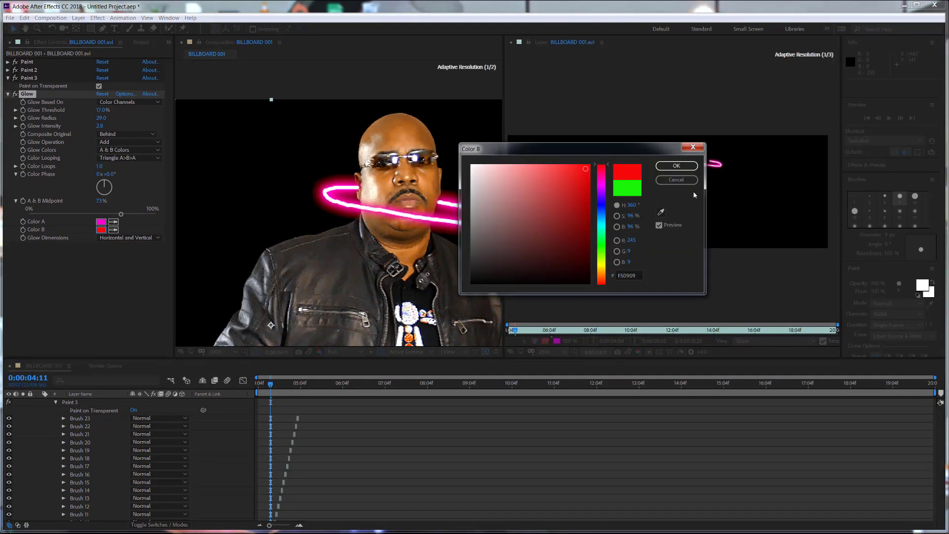
{"action": "left_click", "coordinate": [677, 166]}
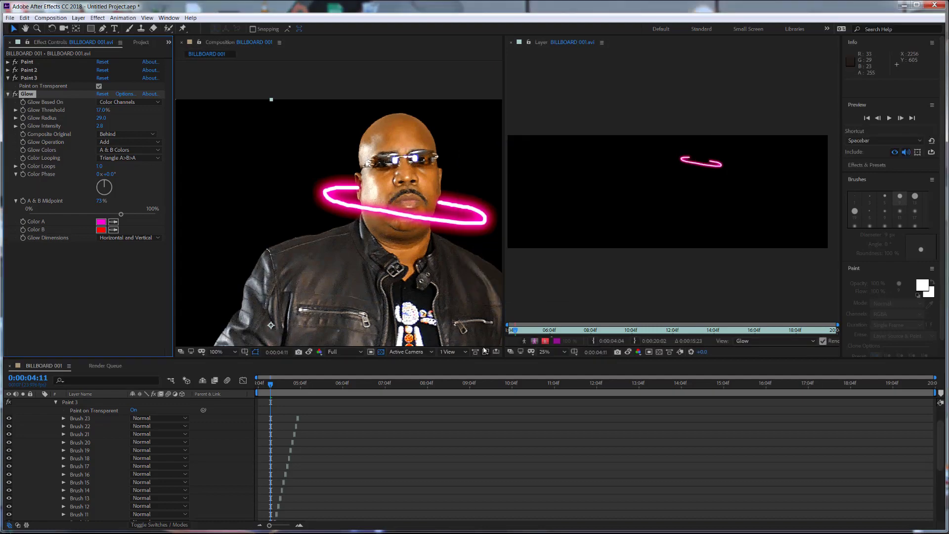